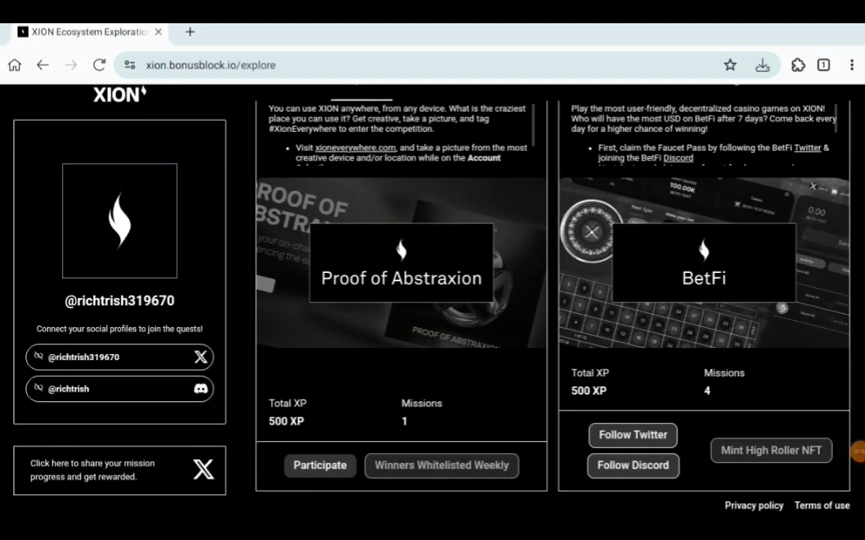
pyautogui.scroll(1, 518, 286)
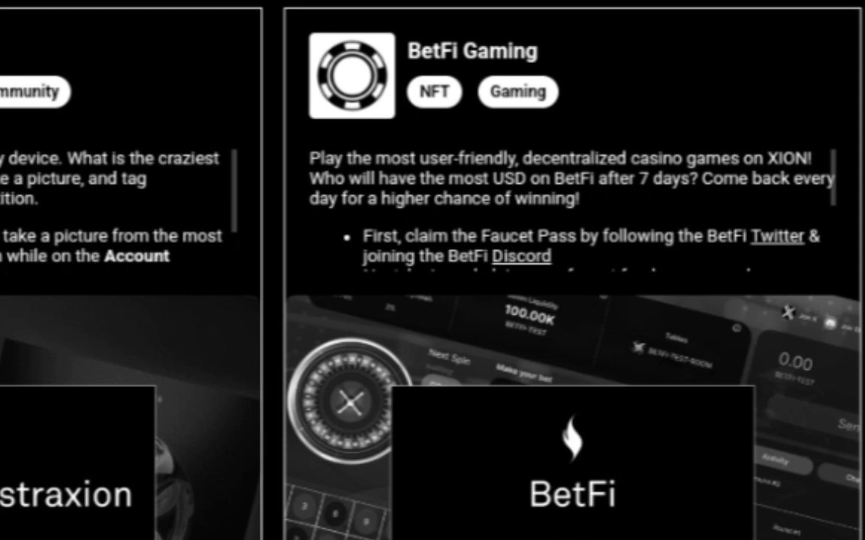
pyautogui.scroll(-1, 570, 210)
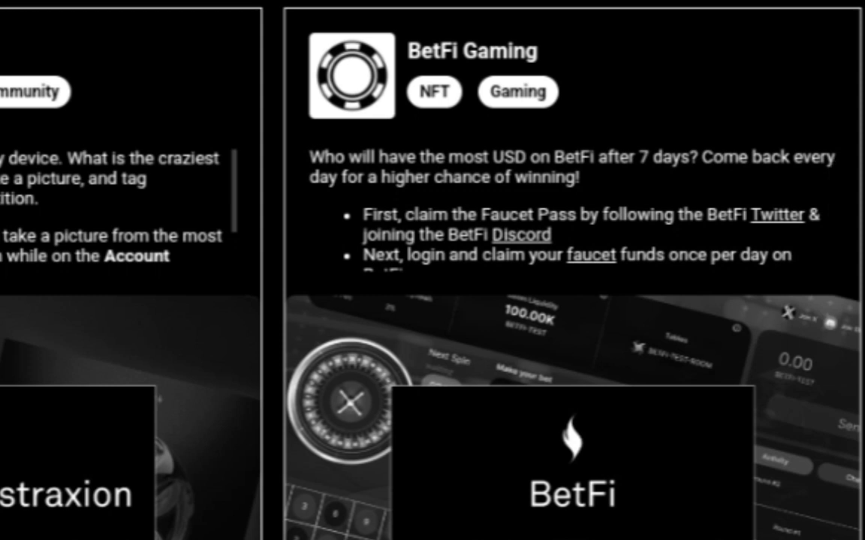
pyautogui.scroll(-2, 571, 211)
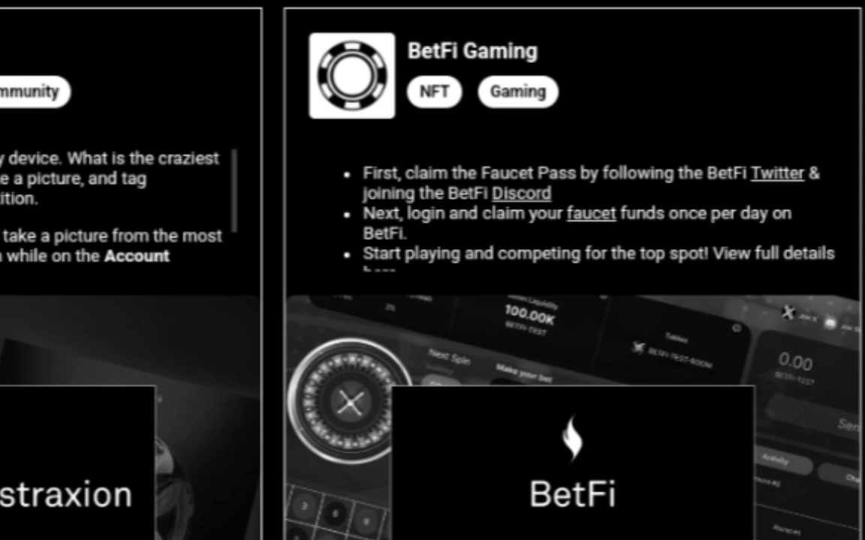
pyautogui.scroll(-3, 555, 214)
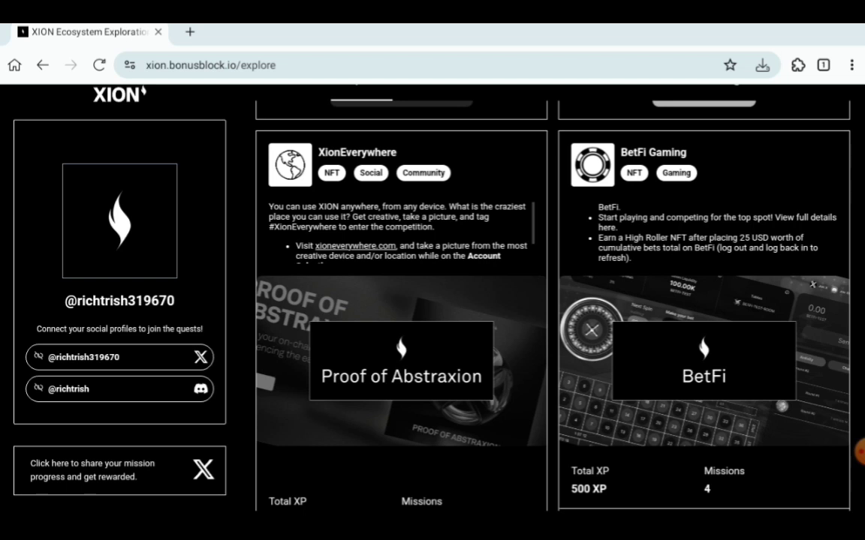
# Scroll down the XION quest page to BetFi's Follow Discord task
pyautogui.scroll(-3, 502, 300)
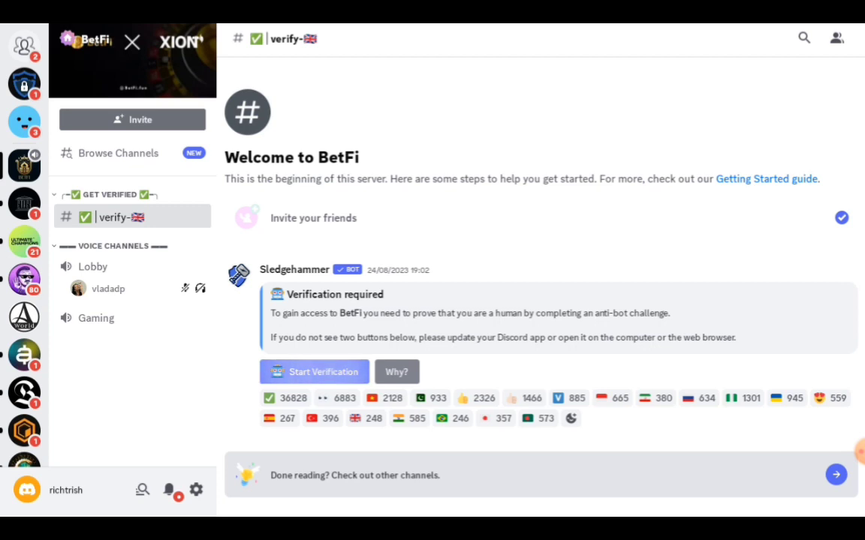
# Pass BetFi's Discord anti-bot check by choosing Option 3, ice cream
pyautogui.click(314, 371)
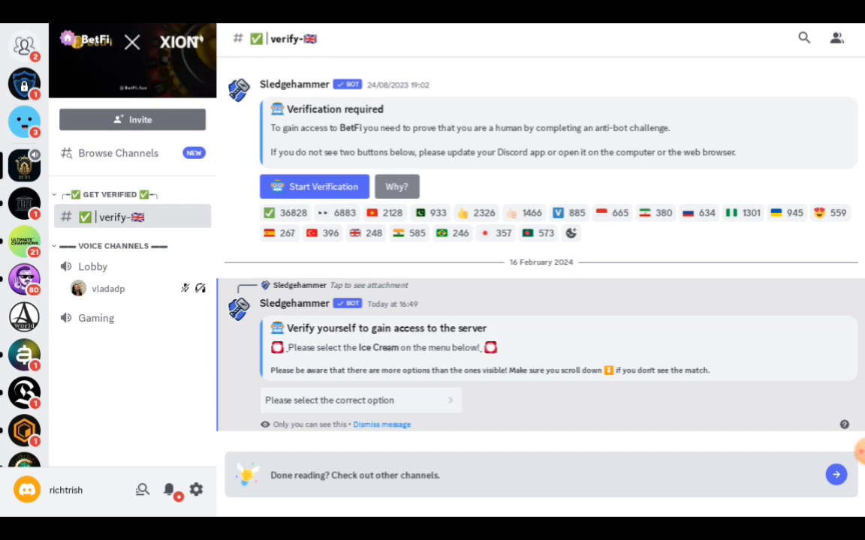
pyautogui.click(361, 400)
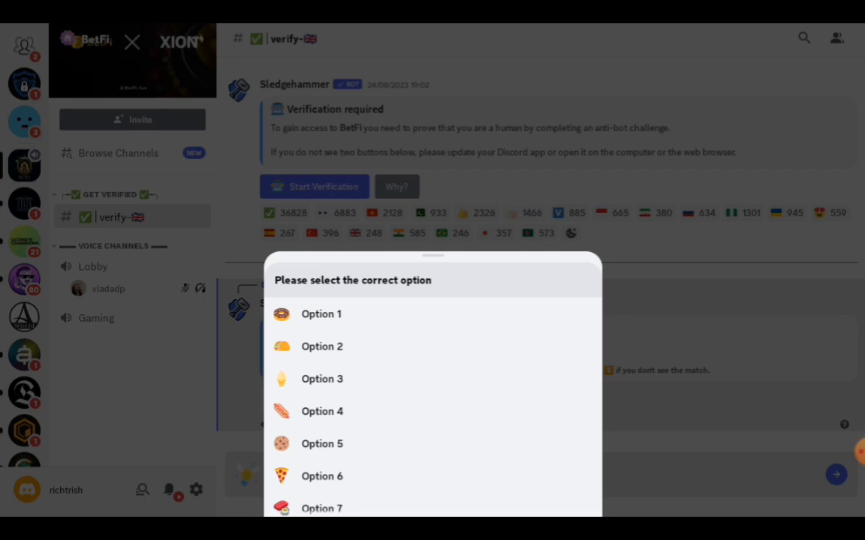
pyautogui.click(322, 379)
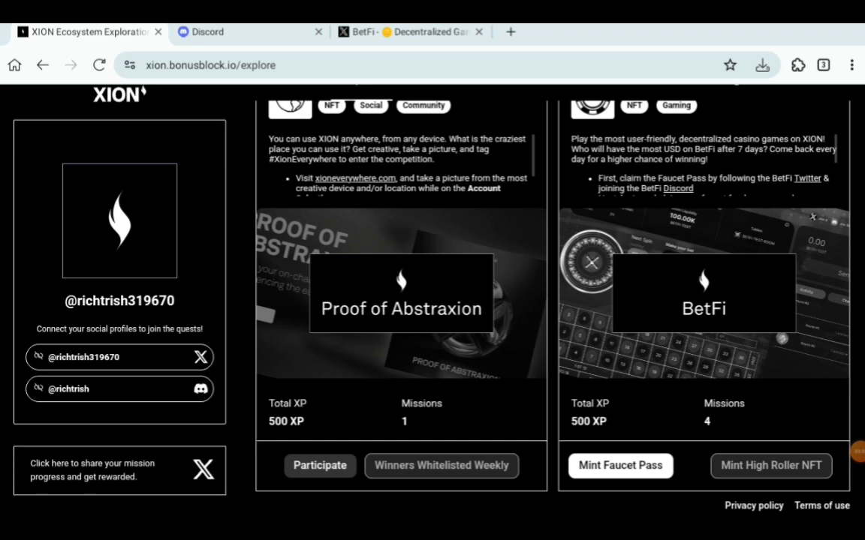
# Mint the BetFi Faucet Pass badge via Mint Faucet Pass and Mint Badge
pyautogui.click(620, 465)
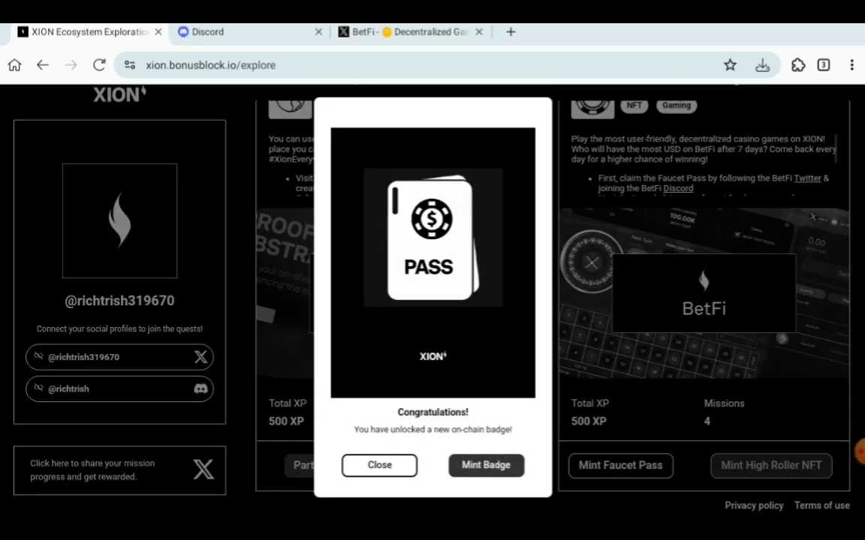
pyautogui.click(486, 466)
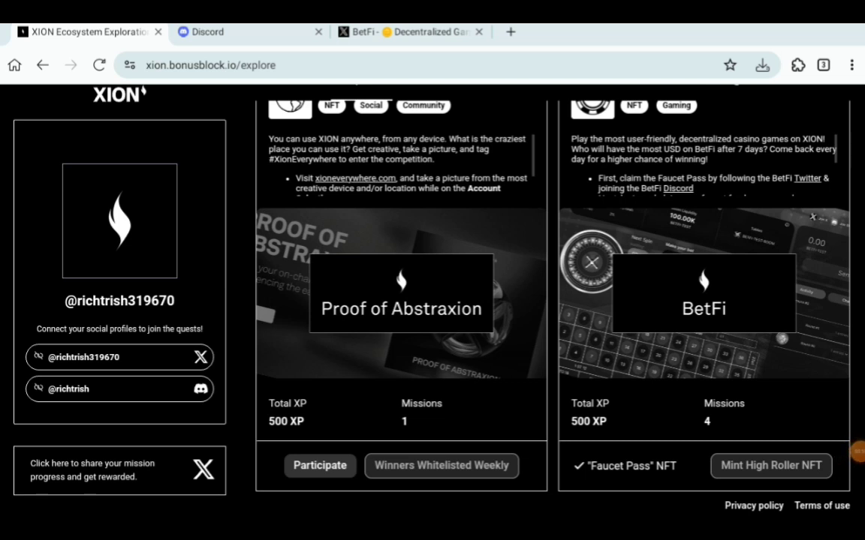
# Scroll down the BetFi card to reach the faucet link in its description
pyautogui.scroll(-1, 703, 165)
pyautogui.scroll(-1, 703, 165)
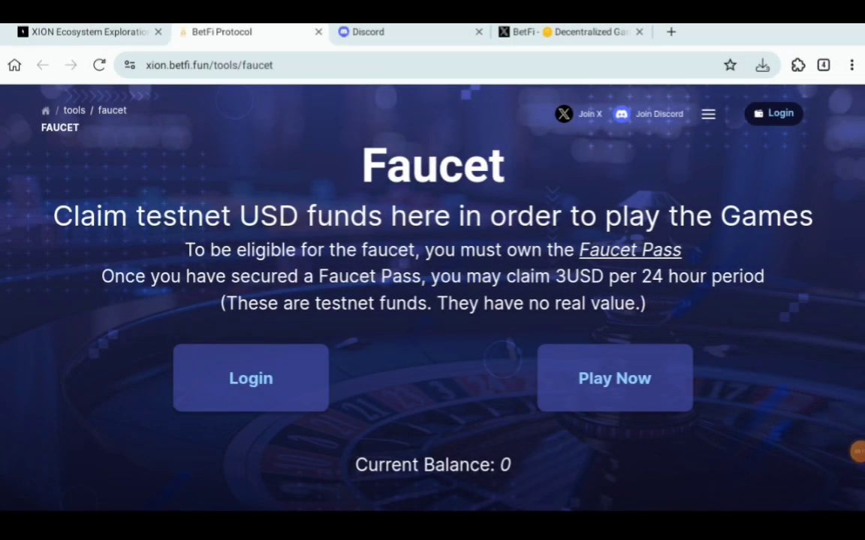
# Begin signing in to the BetFi faucet with a XION account
pyautogui.click(773, 114)
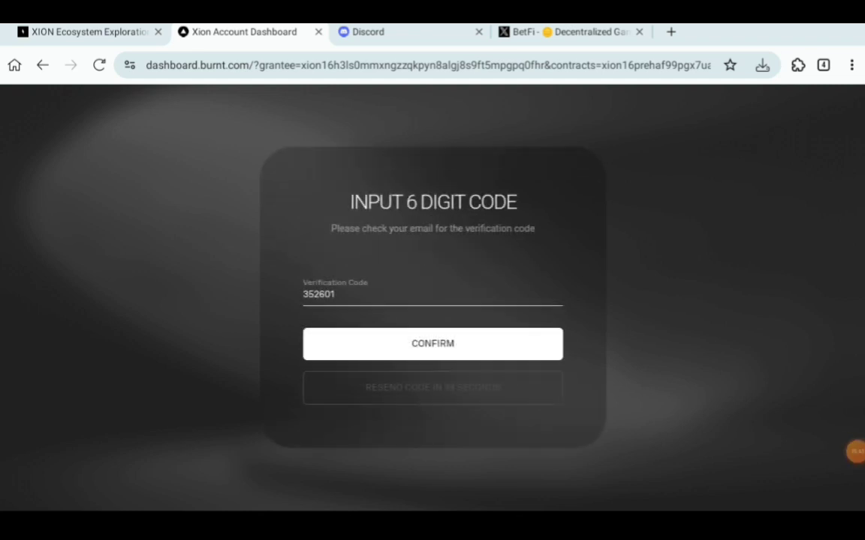
# Confirm the emailed six-digit code to connect the XION account
pyautogui.click(432, 343)
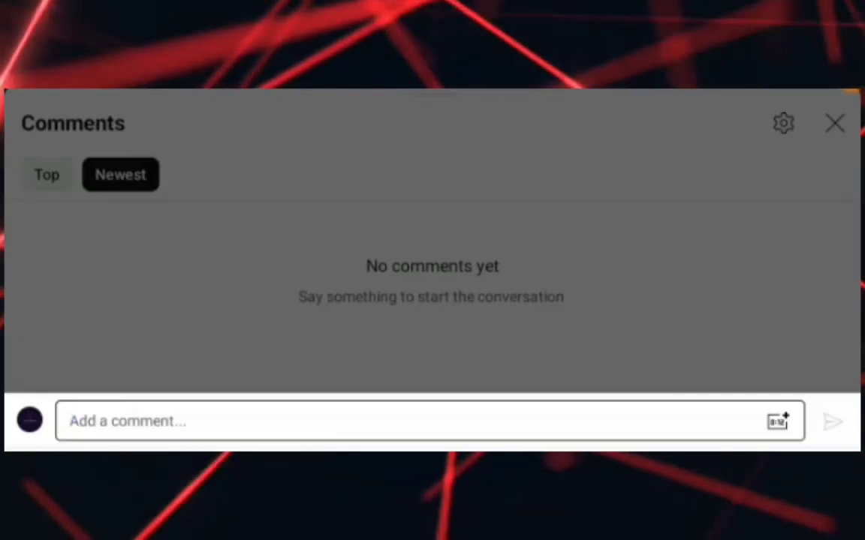
pyautogui.write('I have a question, please help m')
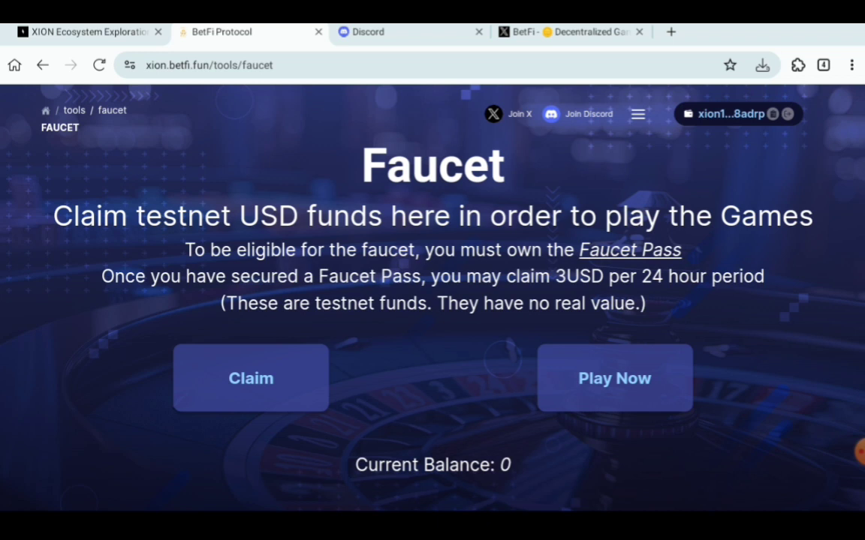
pyautogui.click(638, 113)
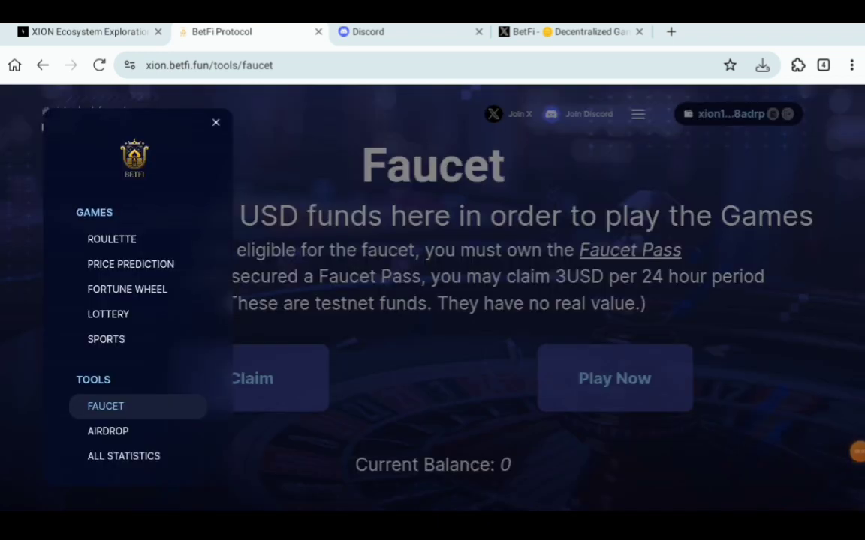
pyautogui.press('Escape')
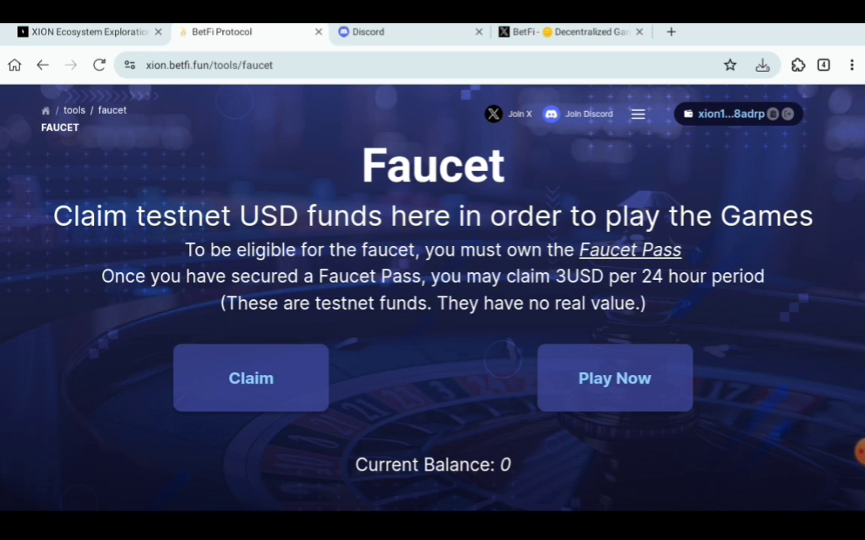
# Request the daily testnet USD claim on the BetFi faucet page
pyautogui.click(250, 378)
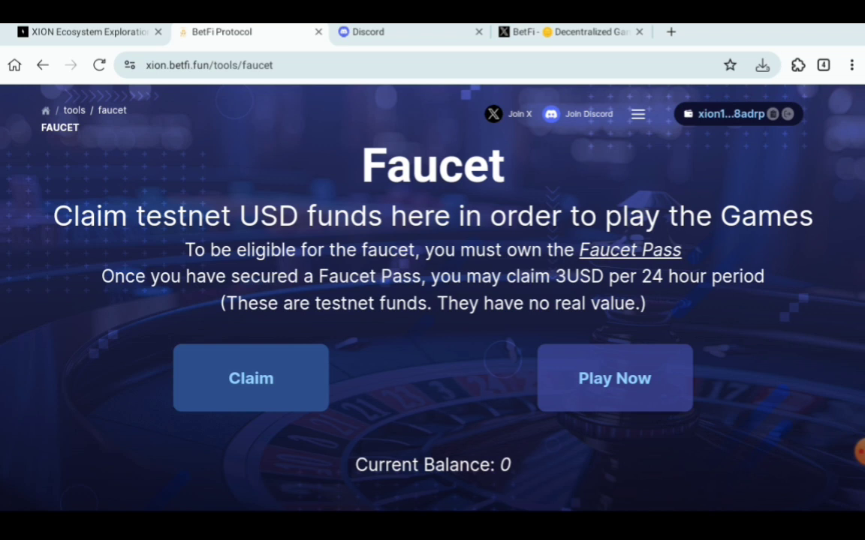